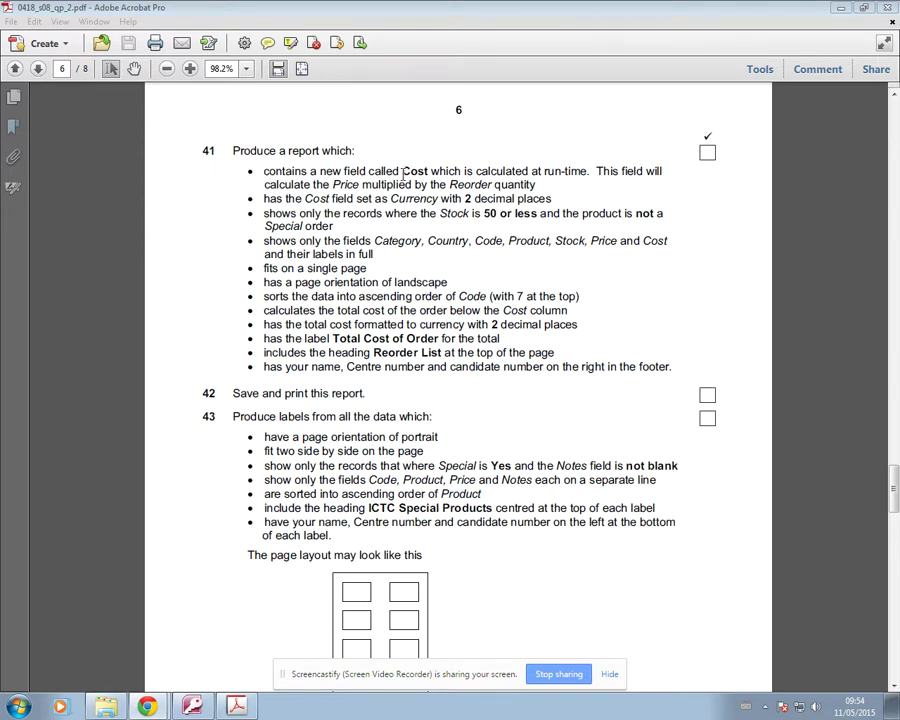
# Step: Select 'Cost' in question 41 of the PDF, then return to the Access database
pyautogui.moveTo(402, 172); pyautogui.dragTo(587, 172)
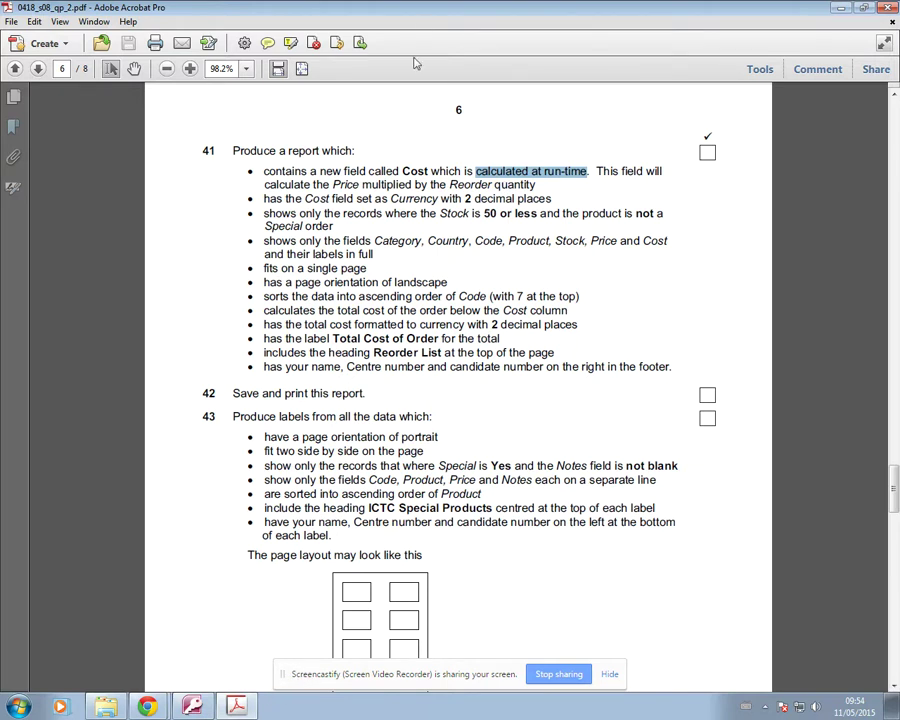
pyautogui.click(194, 707)
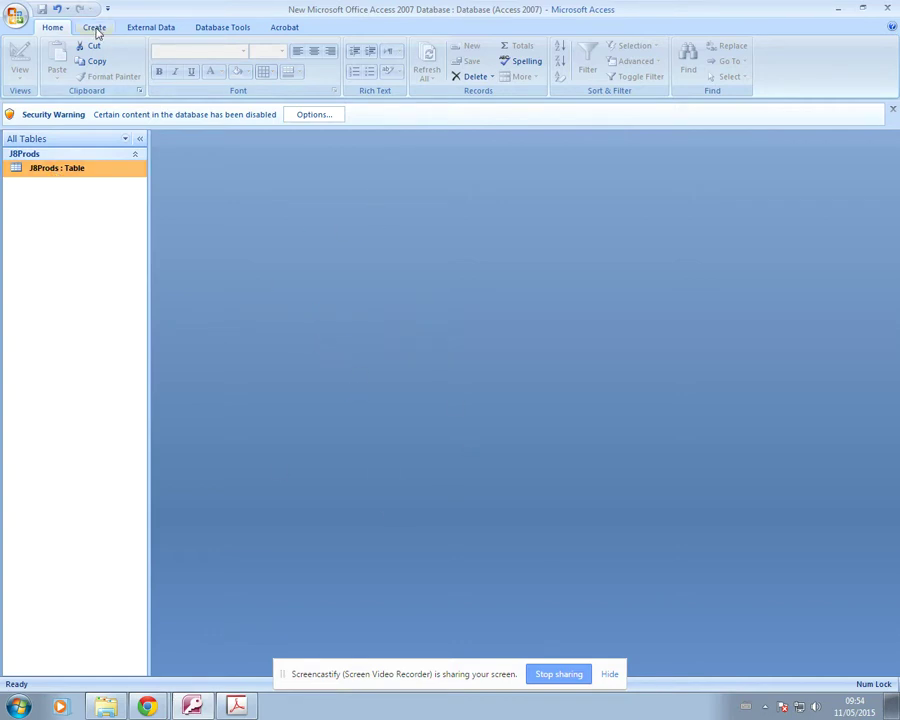
# Step: Start a new Query Design and add the J8Prods table to it
pyautogui.click(94, 29)
pyautogui.click(538, 76)
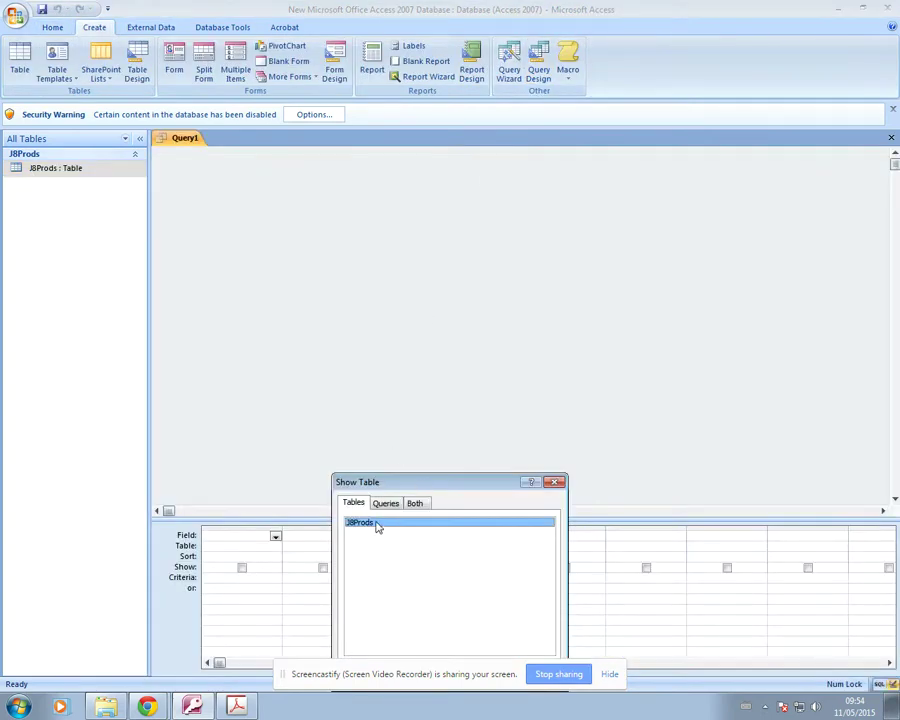
pyautogui.doubleClick(376, 525)
pyautogui.click(555, 483)
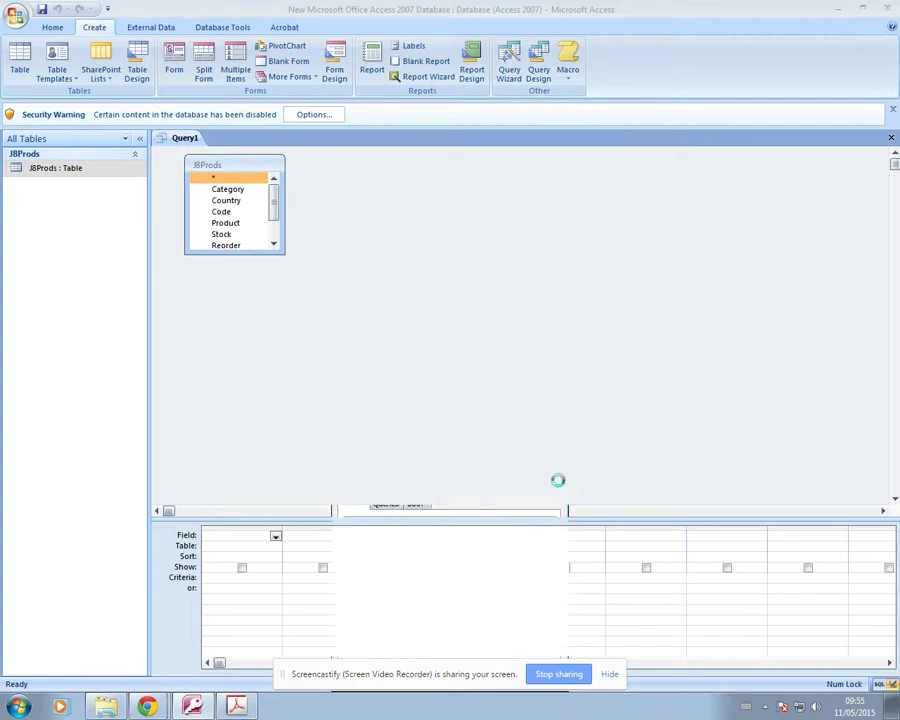
# Step: Place every J8Prods field, Category through Notes, into the design grid
pyautogui.moveTo(247, 254); pyautogui.dragTo(255, 342)
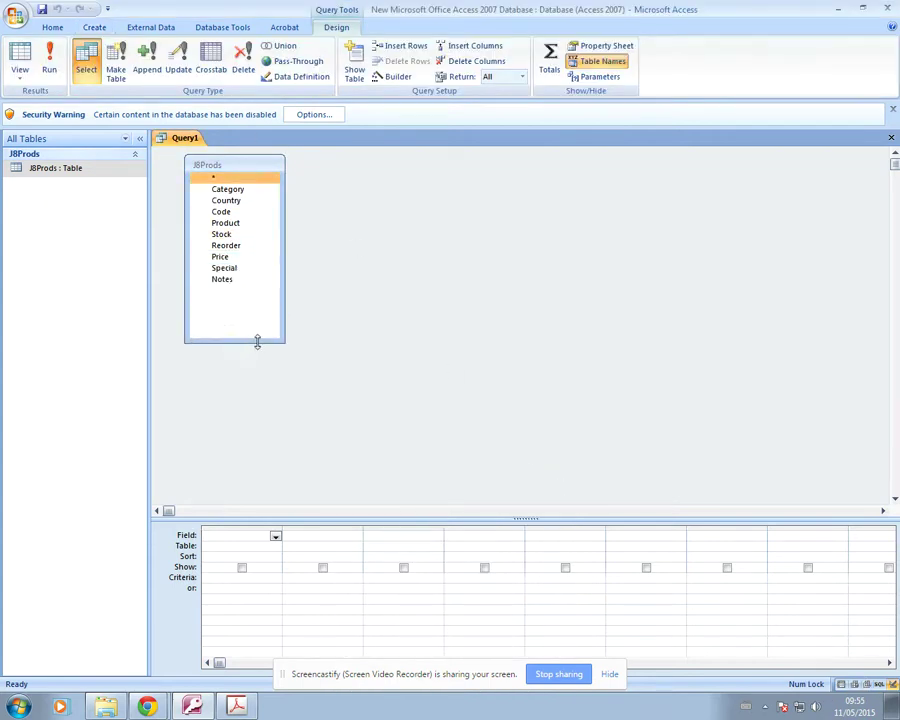
pyautogui.doubleClick(230, 168)
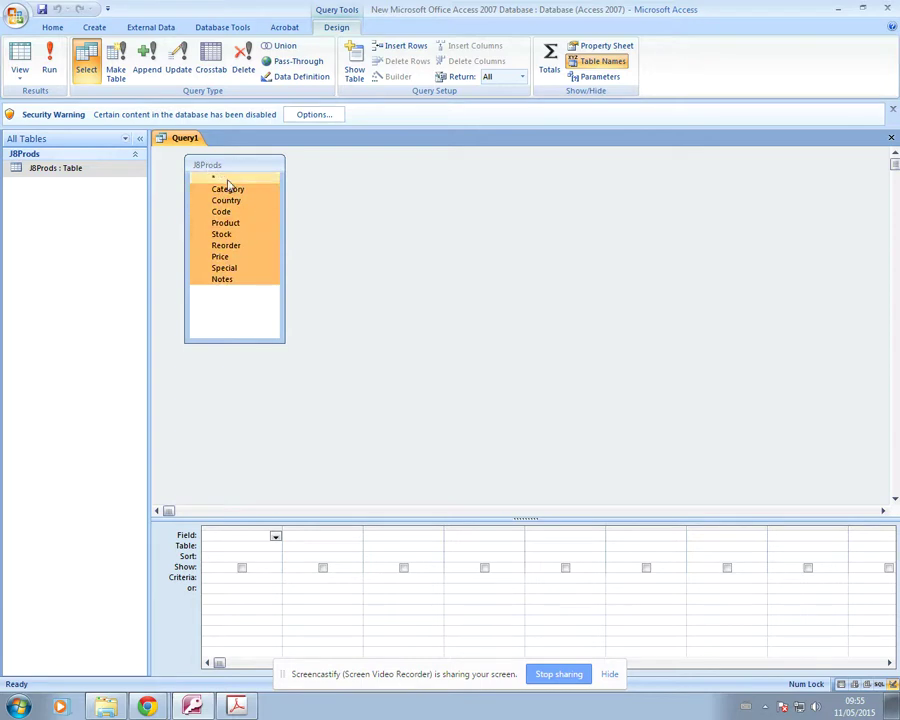
pyautogui.moveTo(228, 185); pyautogui.dragTo(236, 540)
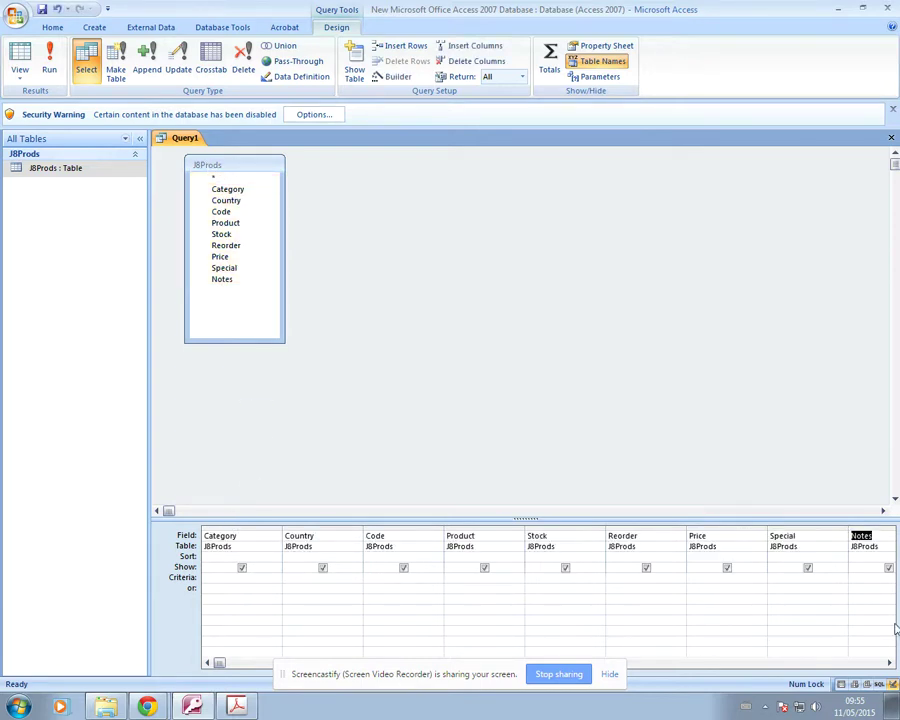
pyautogui.click(611, 673)
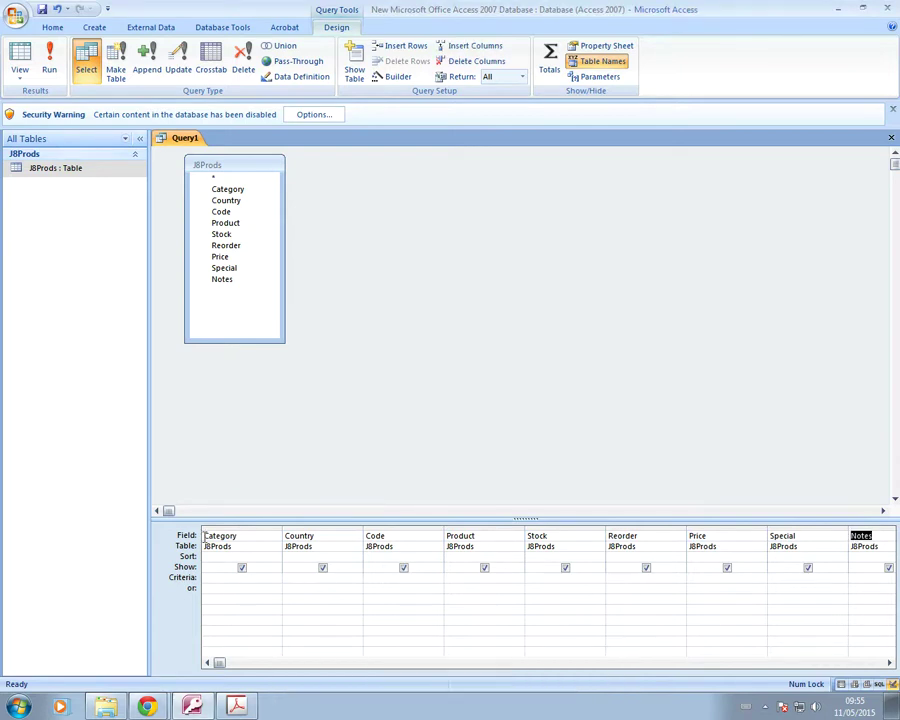
pyautogui.click(889, 662)
pyautogui.click(889, 662)
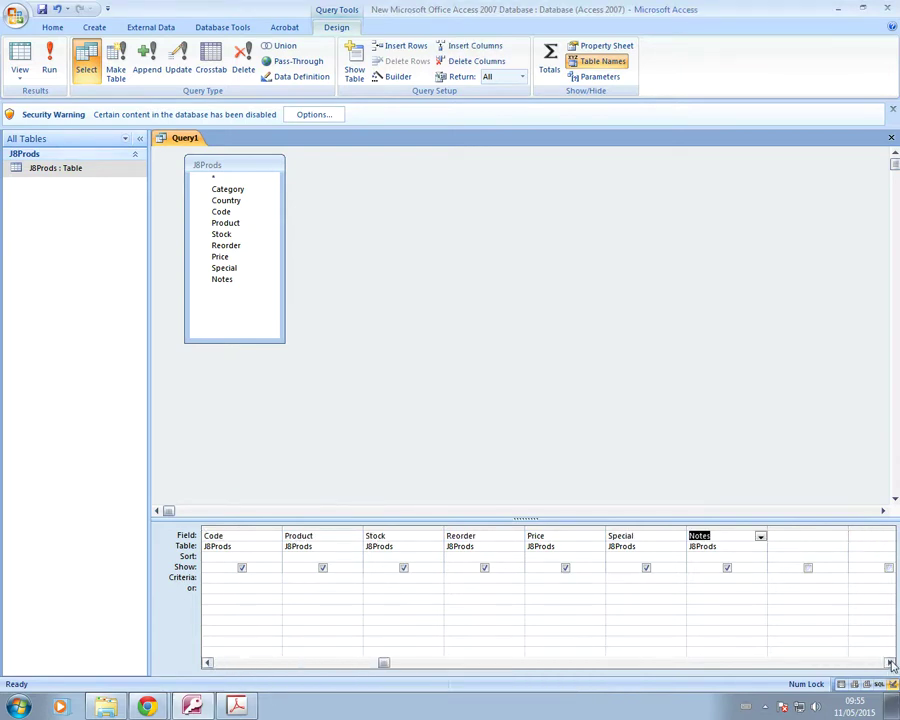
pyautogui.click(889, 662)
pyautogui.click(889, 662)
pyautogui.click(889, 662)
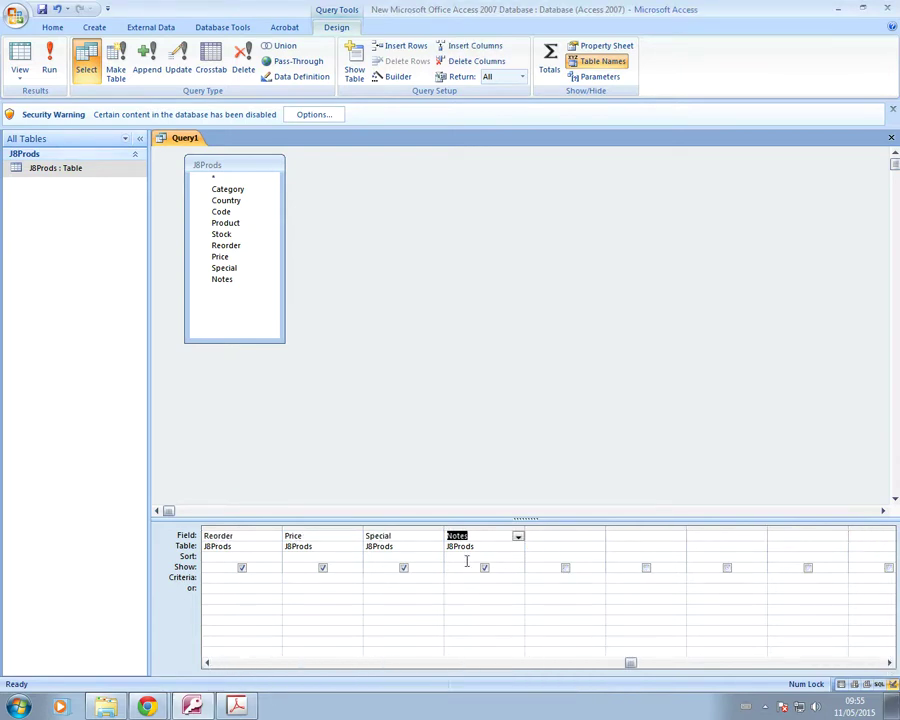
pyautogui.click(538, 536)
# Step: Build [J8Prods]![Price] * [J8Prods]![Reorder] in the Expression Builder for the column after Notes
pyautogui.click(390, 79)
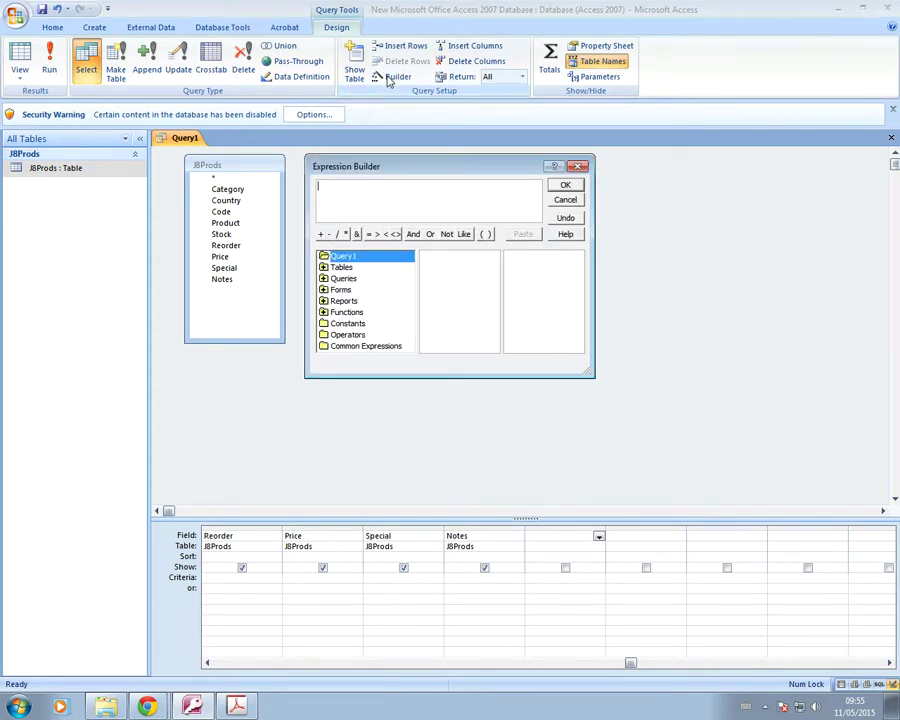
pyautogui.doubleClick(342, 268)
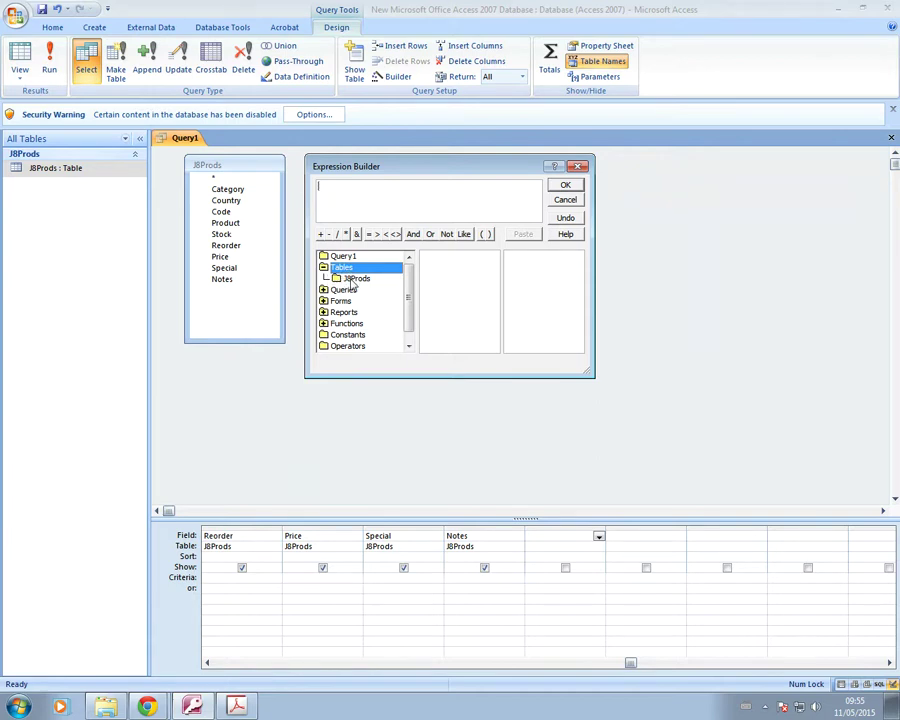
pyautogui.click(356, 279)
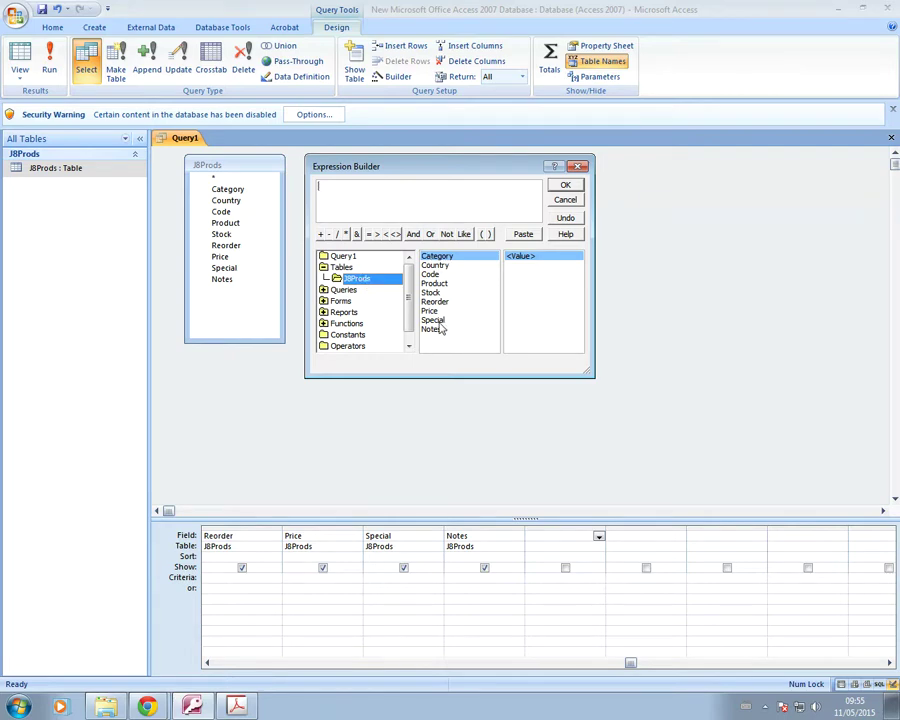
pyautogui.click(236, 707)
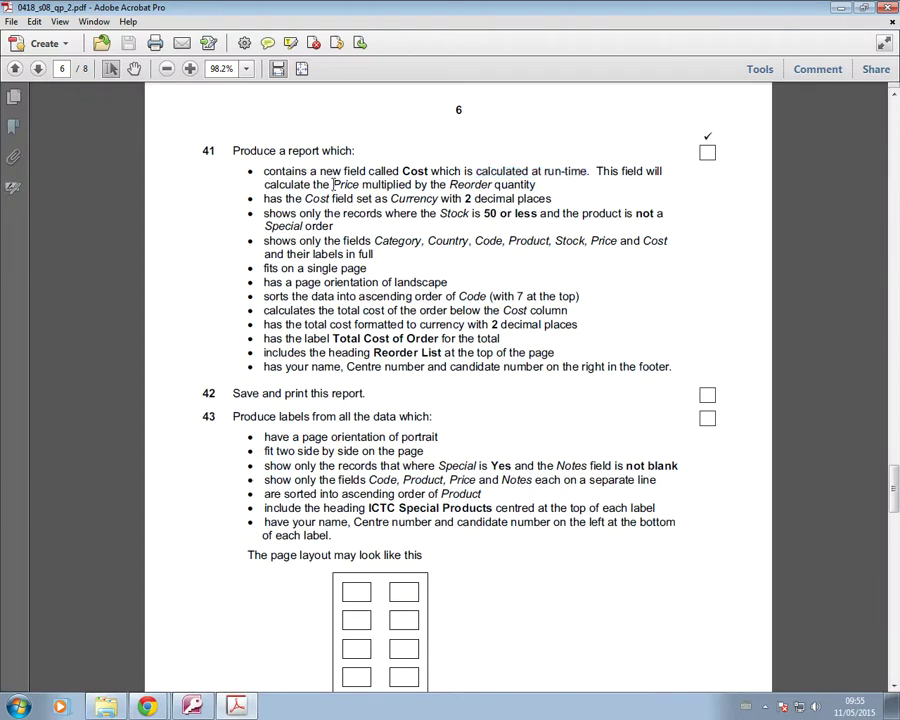
pyautogui.moveTo(333, 185); pyautogui.dragTo(360, 185)
pyautogui.click(192, 707)
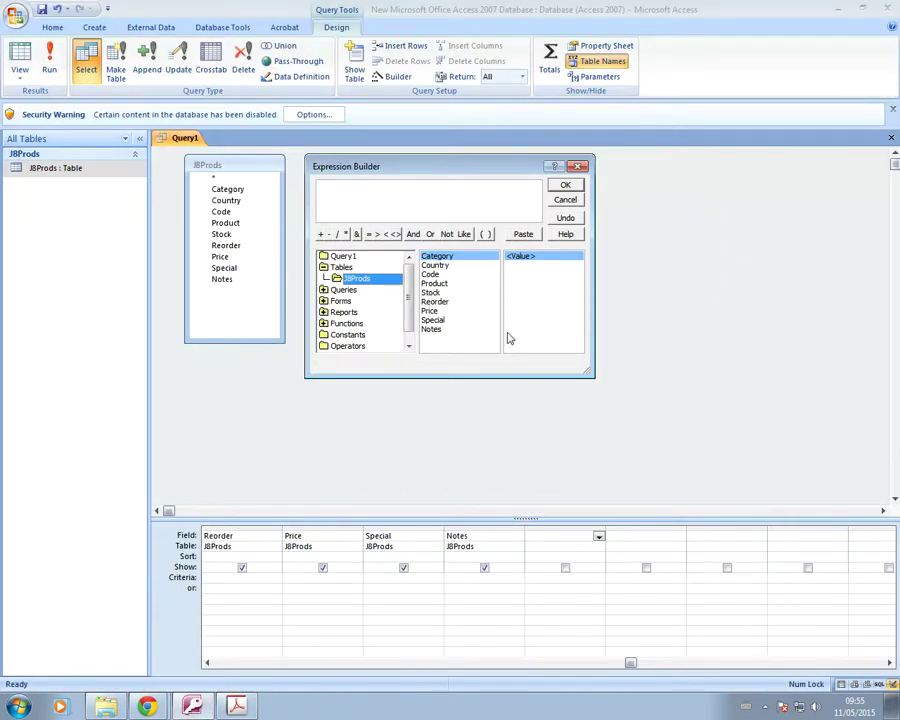
pyautogui.doubleClick(431, 311)
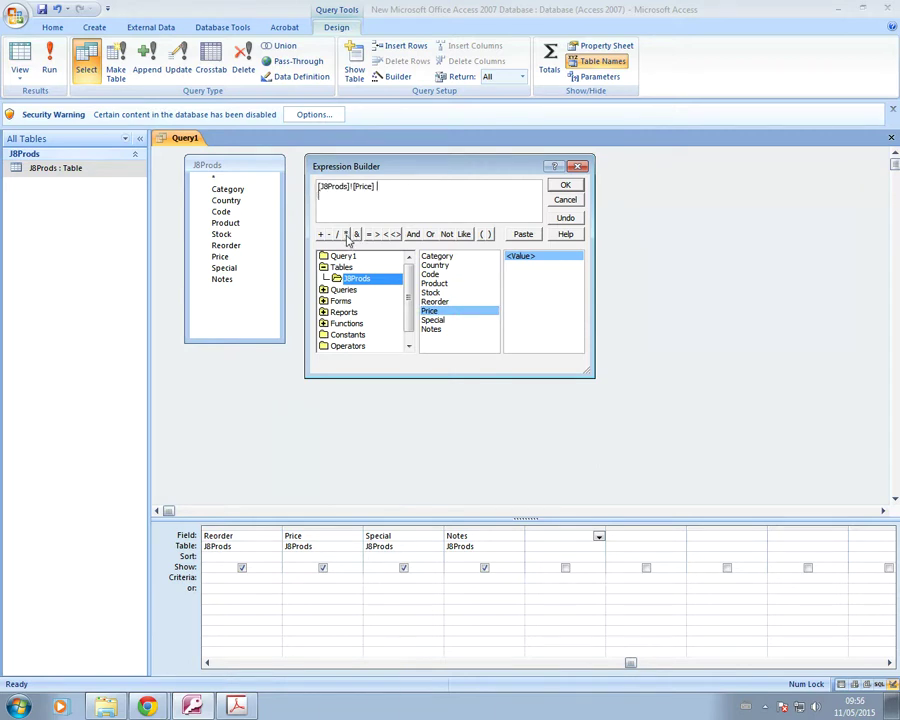
pyautogui.doubleClick(444, 302)
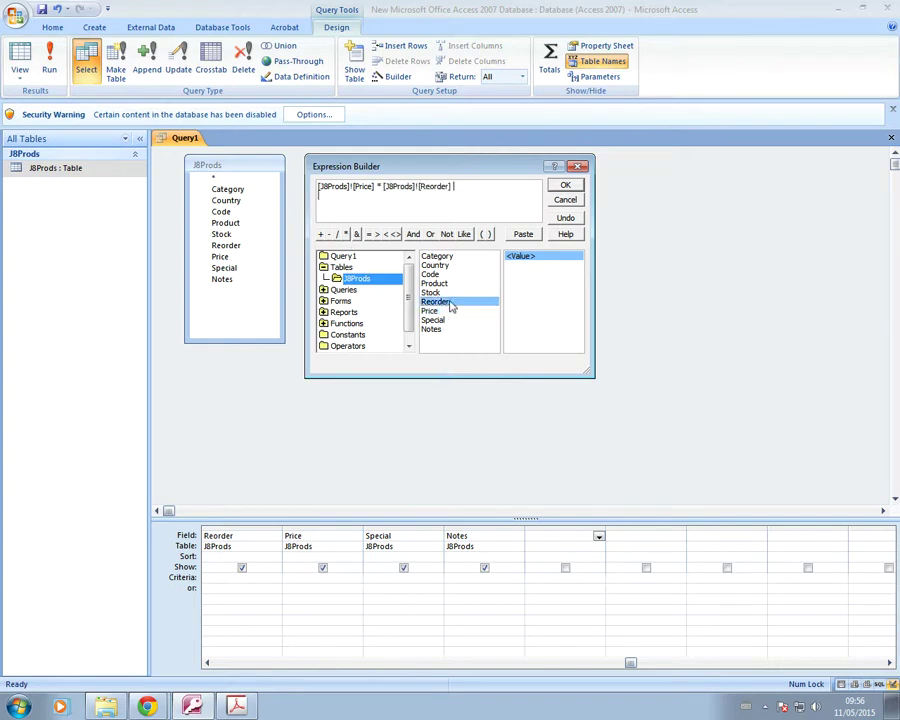
pyautogui.click(566, 188)
# Step: Widen the calculated column so its full Price × Reorder expression is visible
pyautogui.moveTo(606, 526); pyautogui.dragTo(838, 540)
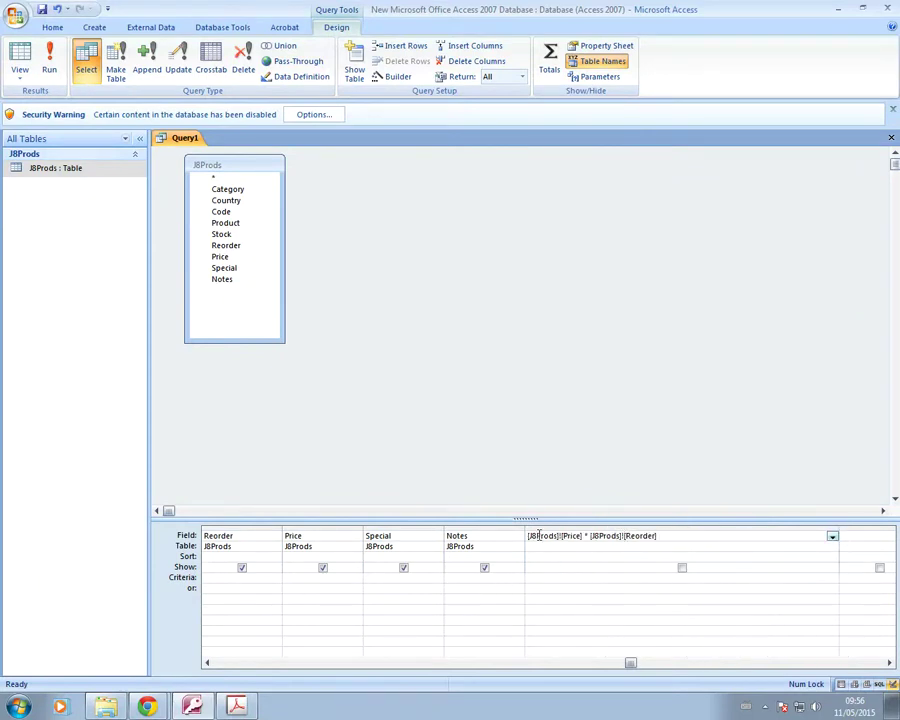
pyautogui.hotkey('shift', 'Tab')
pyautogui.hotkey('shift', 'Tab')
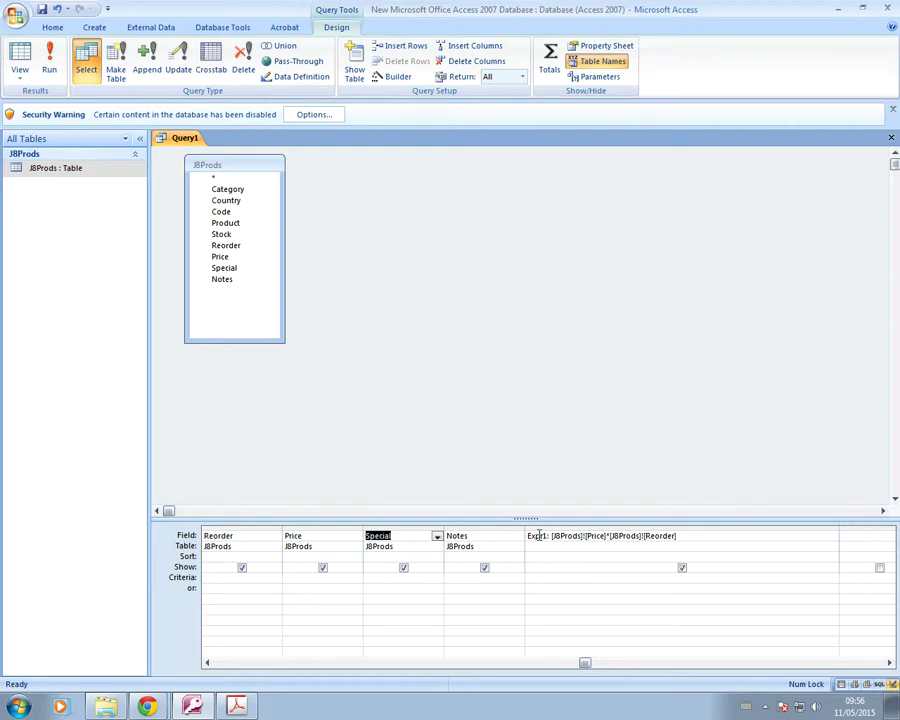
pyautogui.moveTo(527, 536); pyautogui.dragTo(685, 533)
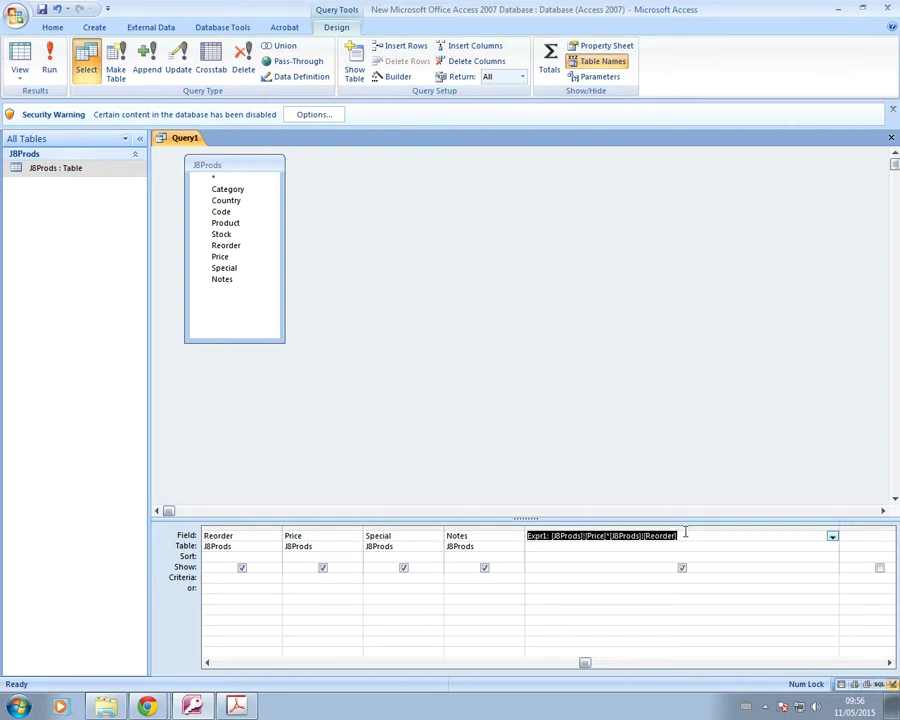
pyautogui.click(547, 536)
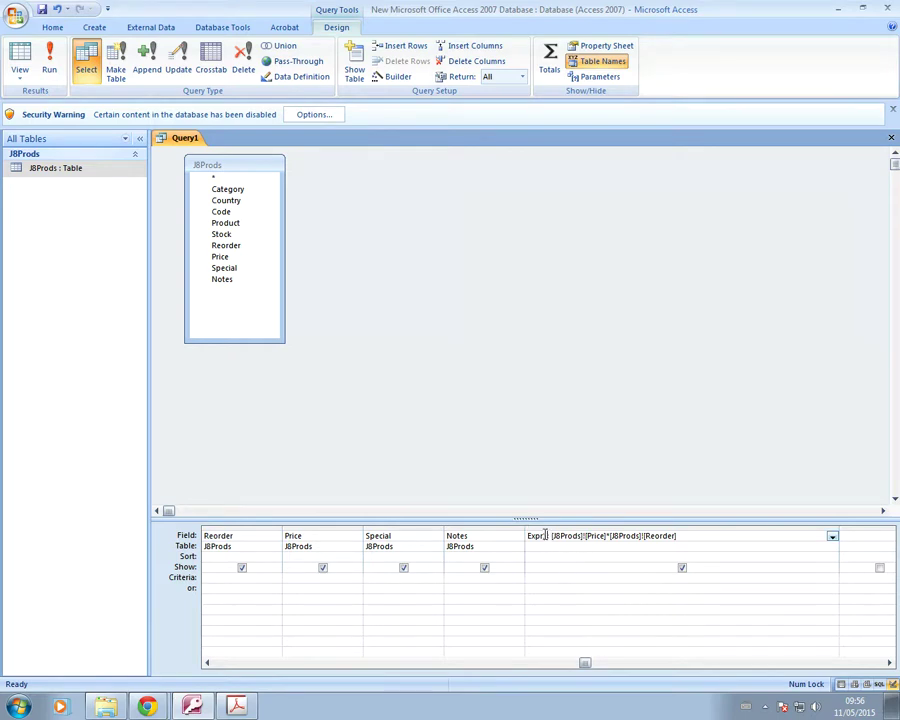
# Step: Check the required name in the exam paper and replace Expr1 with Cost
pyautogui.moveTo(250, 707)
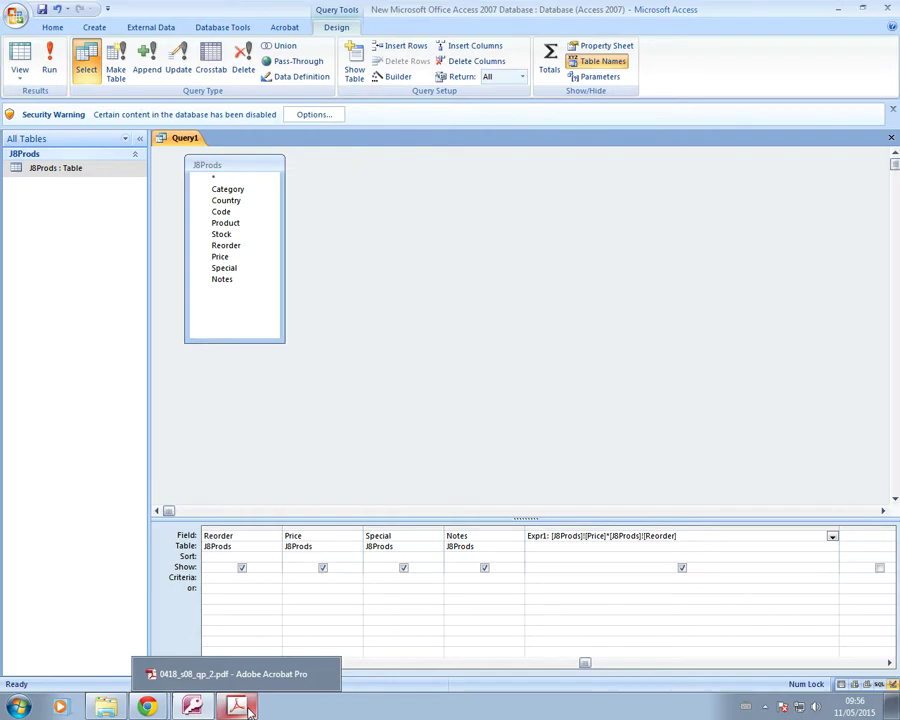
pyautogui.click(250, 707)
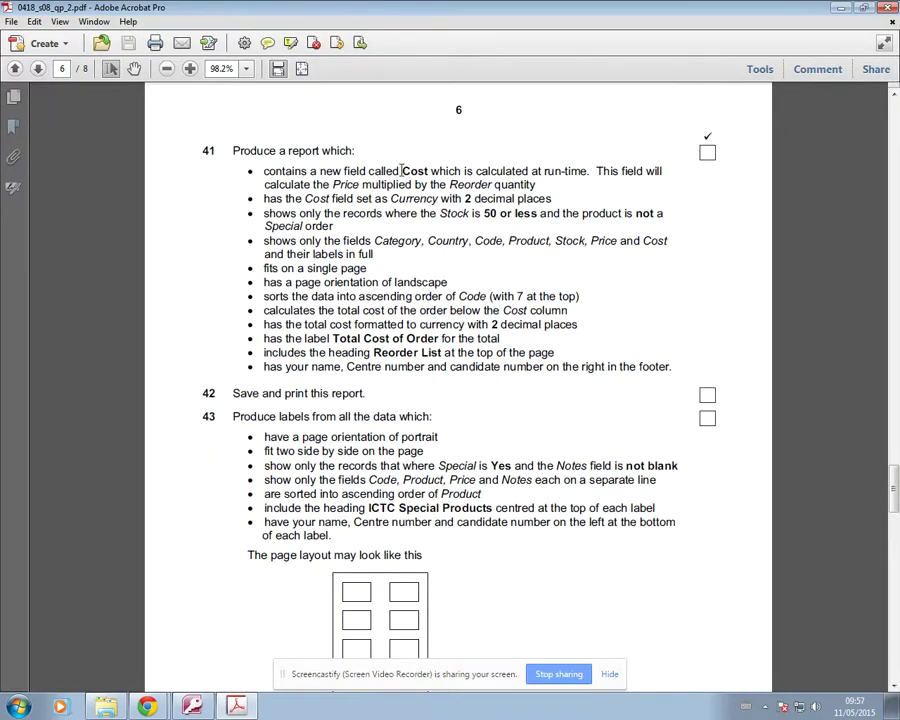
pyautogui.moveTo(403, 171); pyautogui.dragTo(427, 170)
pyautogui.click(192, 706)
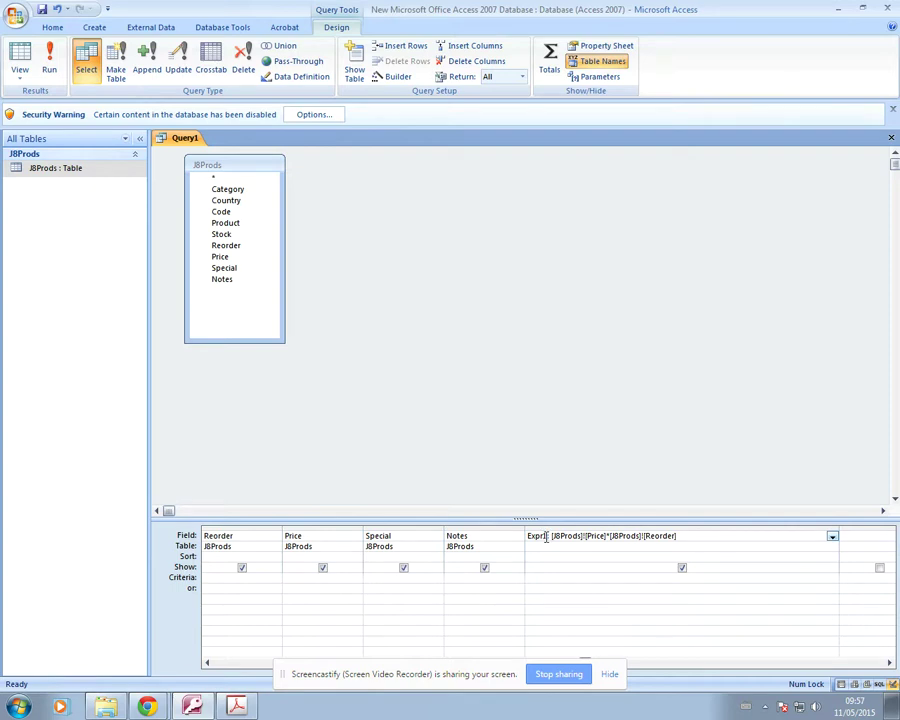
pyautogui.moveTo(546, 536); pyautogui.dragTo(529, 537)
pyautogui.write('Cost')
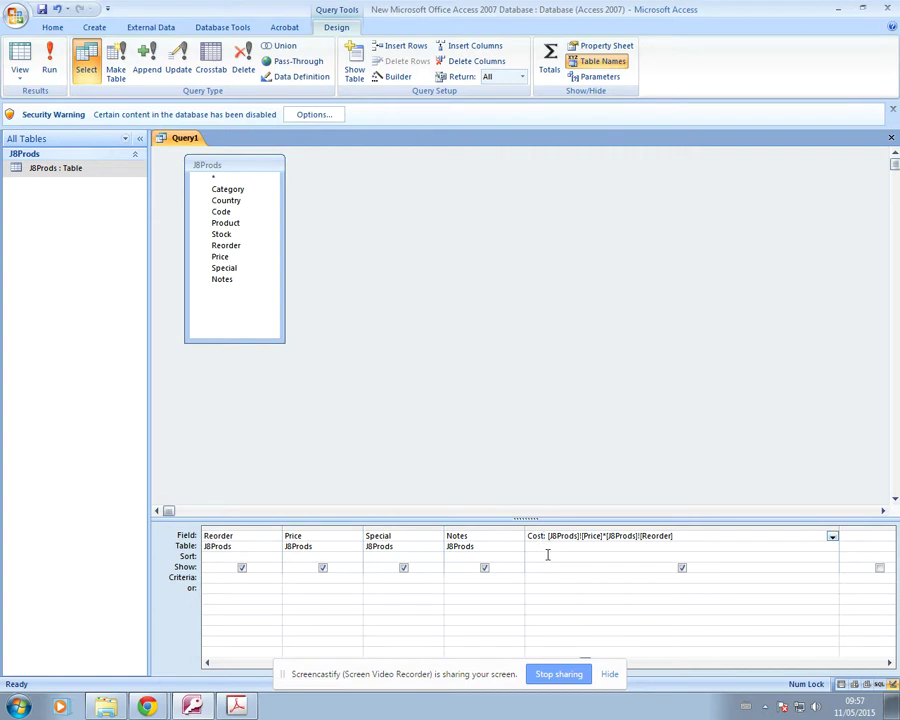
pyautogui.click(548, 538)
# Step: Restore the colon after Cost and run the query, showing 154 records with Cost values
pyautogui.write(':')
pyautogui.click(48, 74)
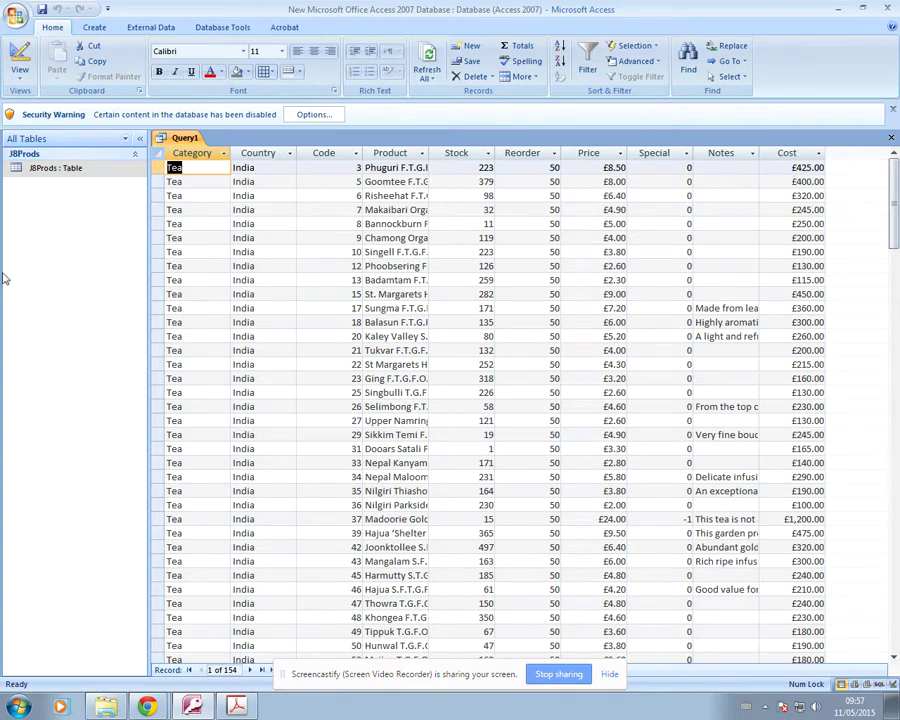
# Step: Highlight the Cost = Price × Reorder requirement of question 41 in yellow
pyautogui.click(234, 707)
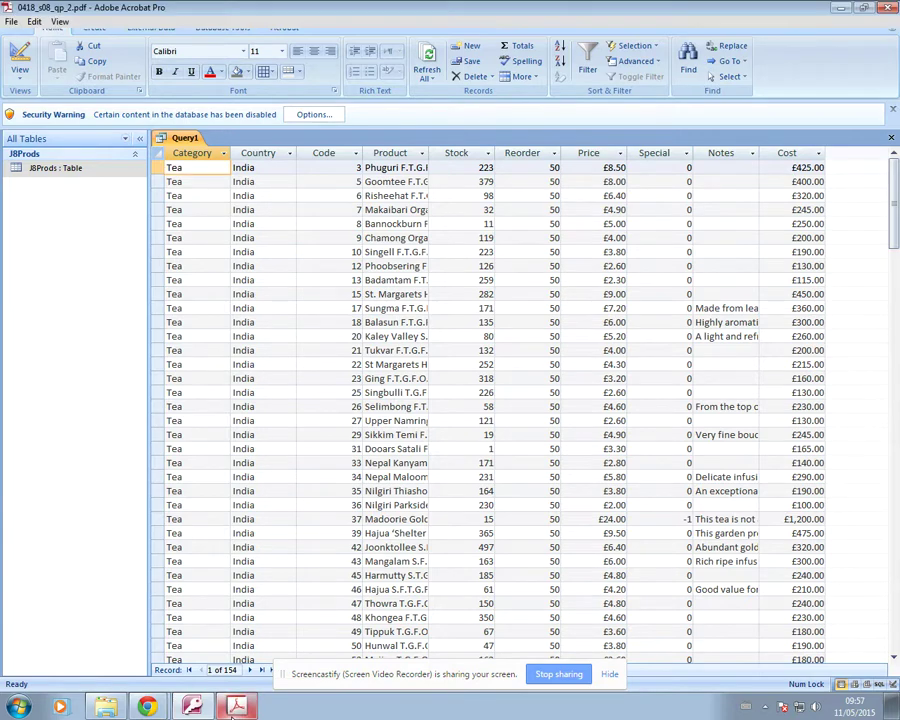
pyautogui.moveTo(550, 199); pyautogui.dragTo(260, 172)
pyautogui.click(589, 229)
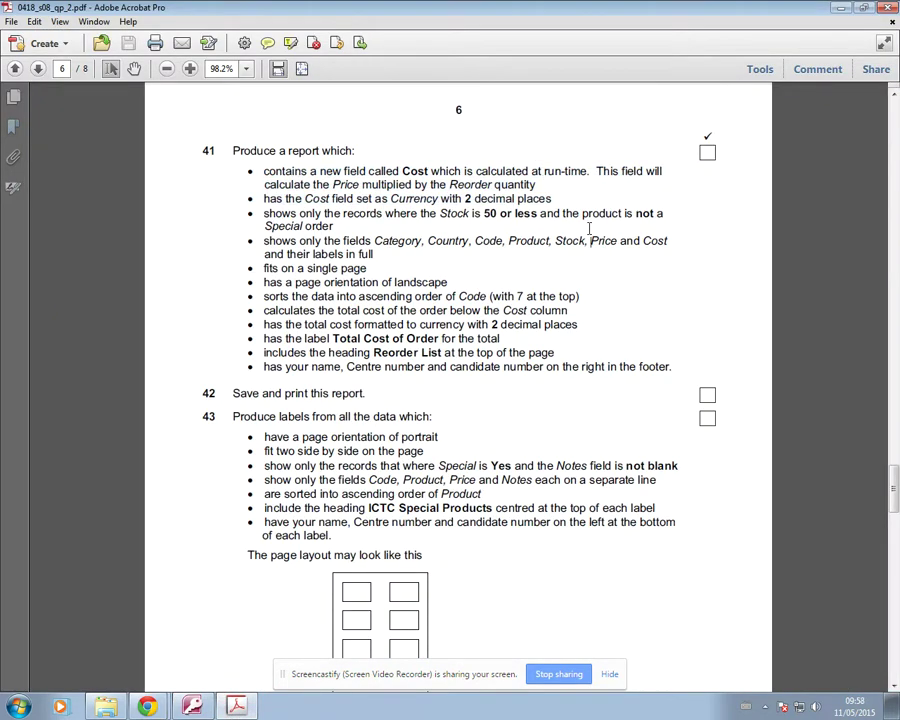
pyautogui.moveTo(541, 172); pyautogui.dragTo(262, 172)
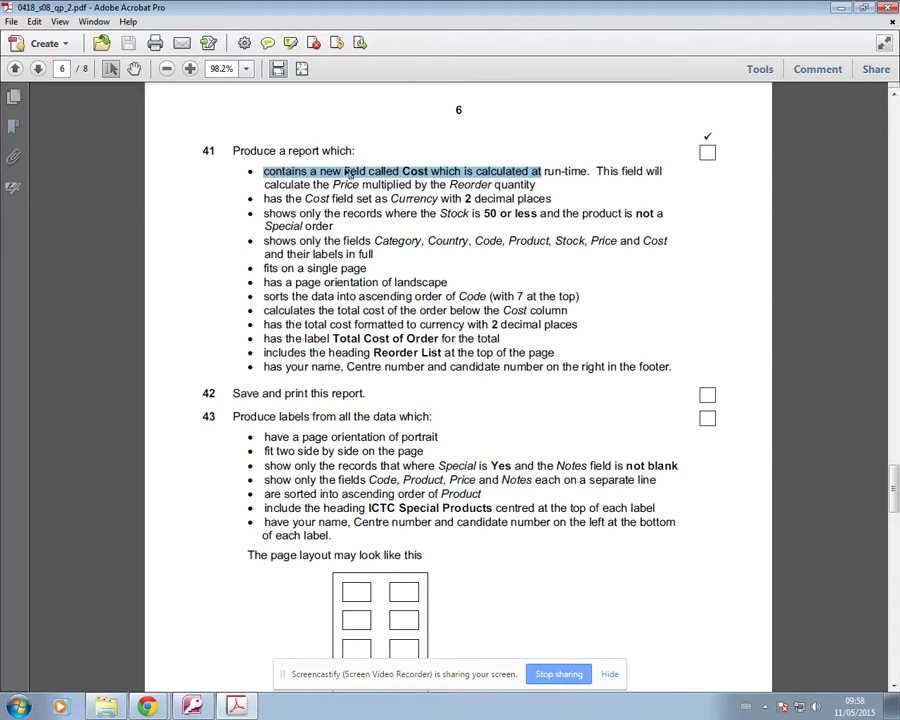
pyautogui.click(292, 170)
pyautogui.moveTo(264, 171); pyautogui.dragTo(537, 186)
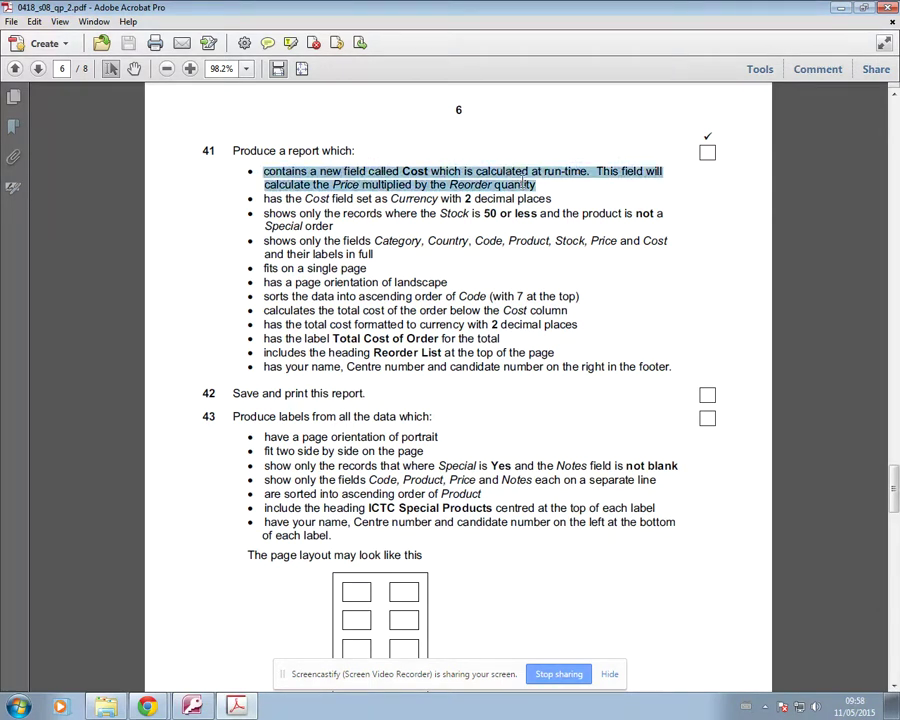
pyautogui.click(290, 42)
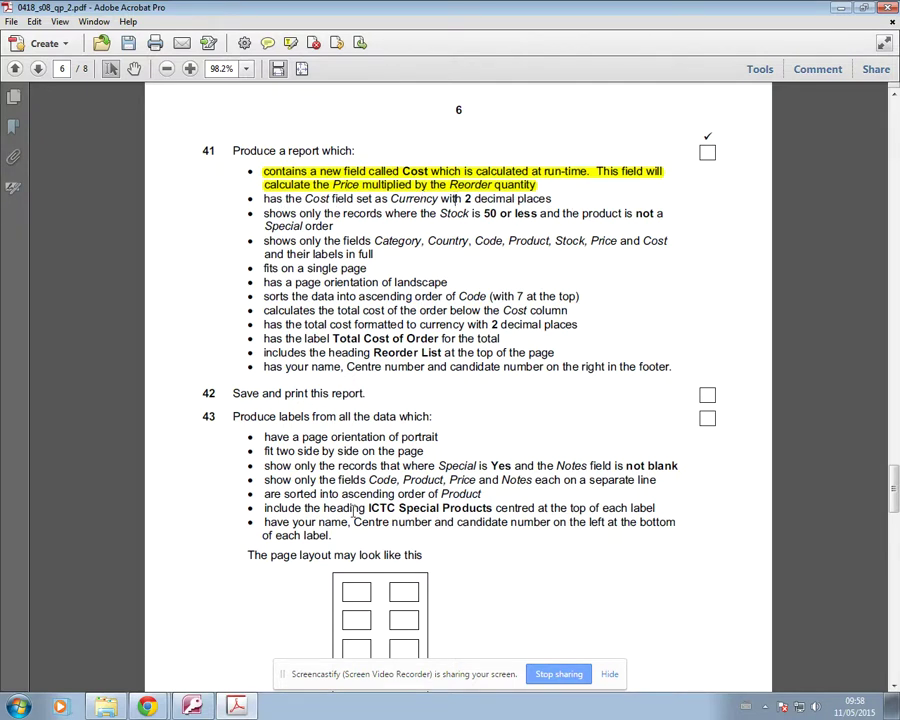
# Step: Switch Query1 from the results back to Design view
pyautogui.click(194, 707)
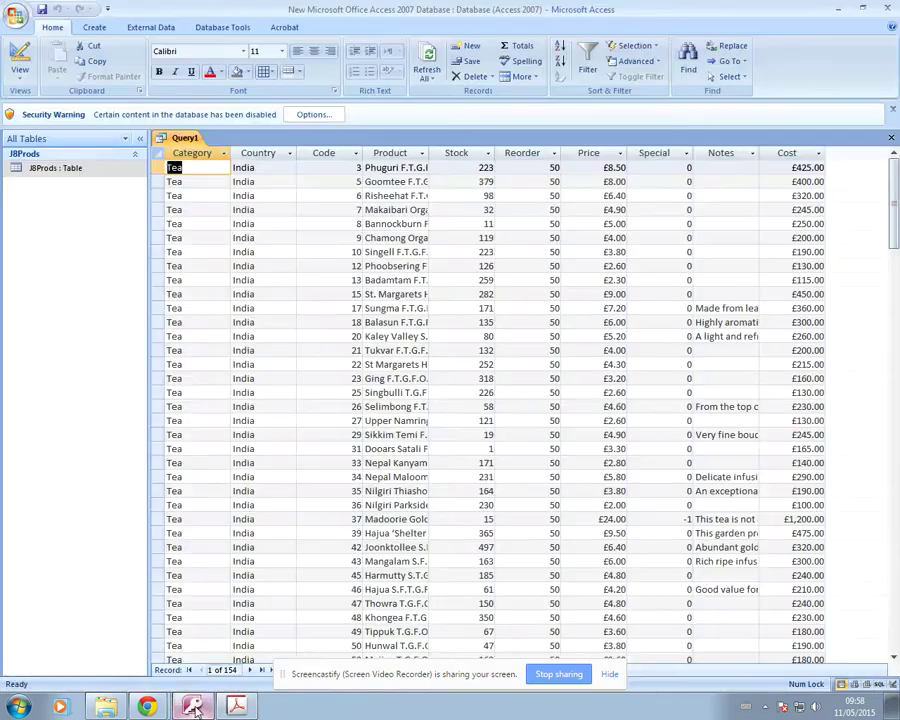
pyautogui.click(20, 72)
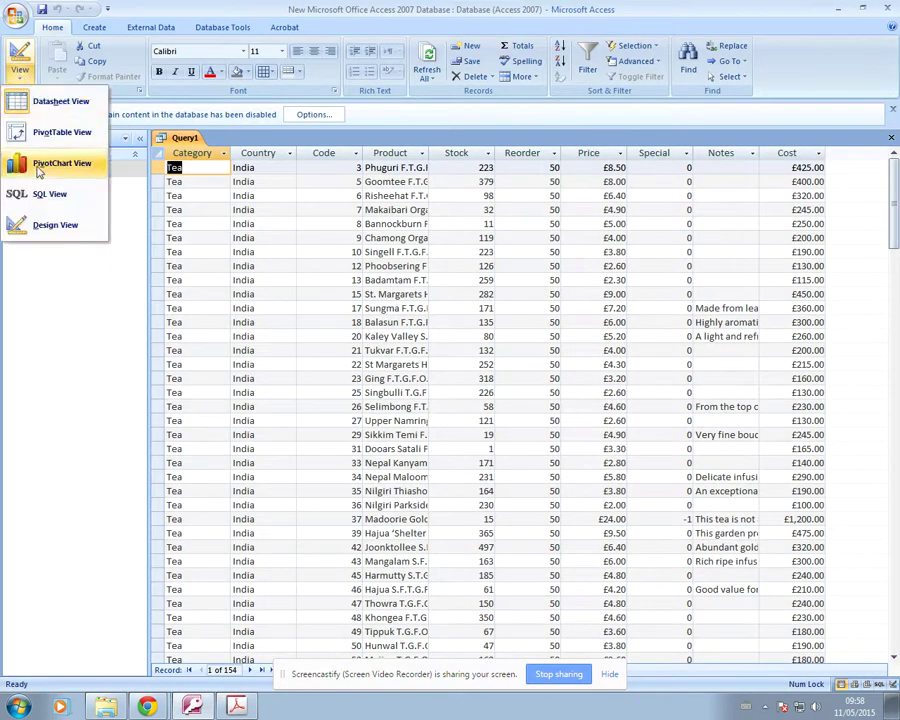
pyautogui.click(46, 226)
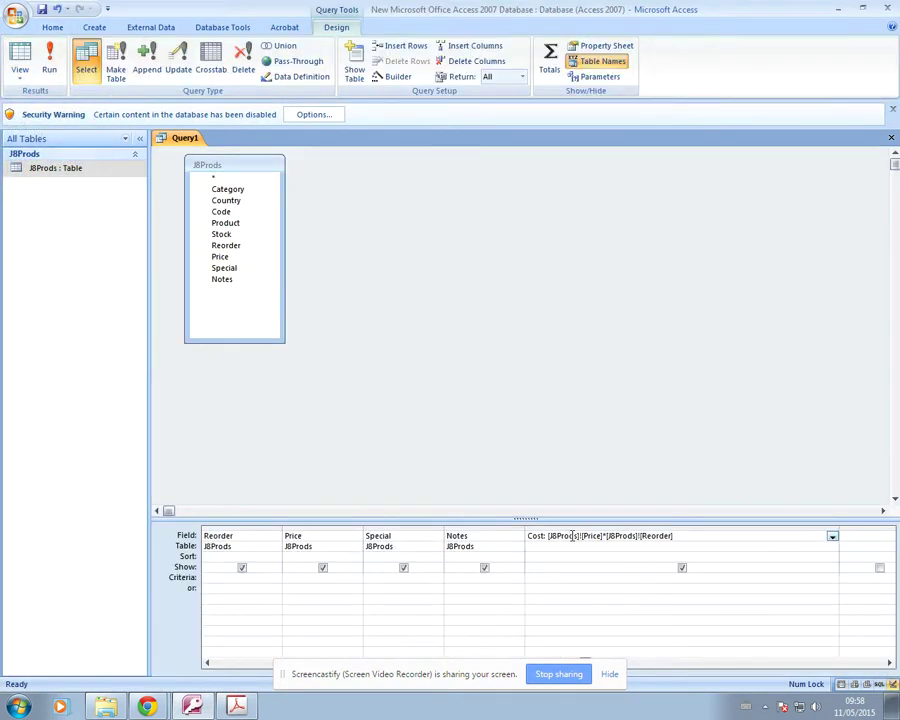
# Step: Give the Cost field Currency format with 2 decimal places and rerun the query
pyautogui.click(600, 48)
pyautogui.click(868, 190)
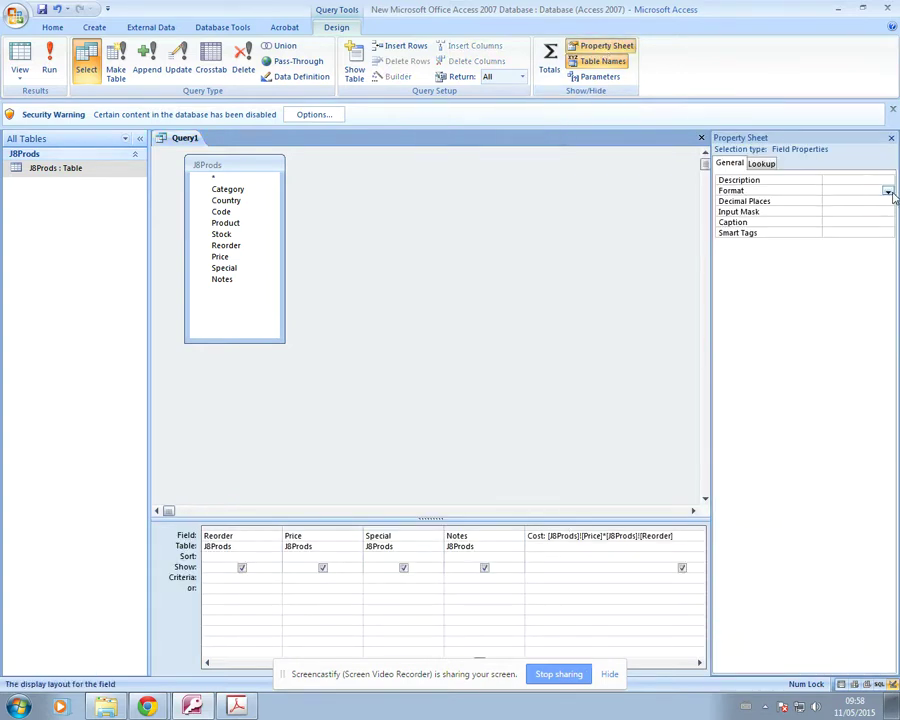
pyautogui.click(888, 193)
pyautogui.click(850, 209)
pyautogui.click(830, 201)
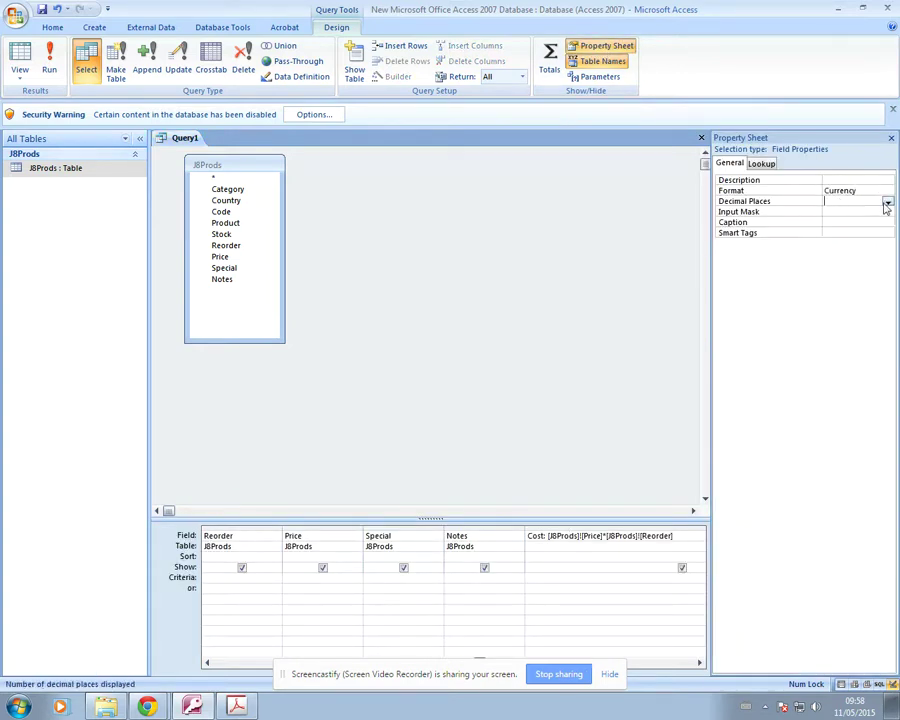
pyautogui.click(887, 202)
pyautogui.click(854, 241)
pyautogui.click(49, 62)
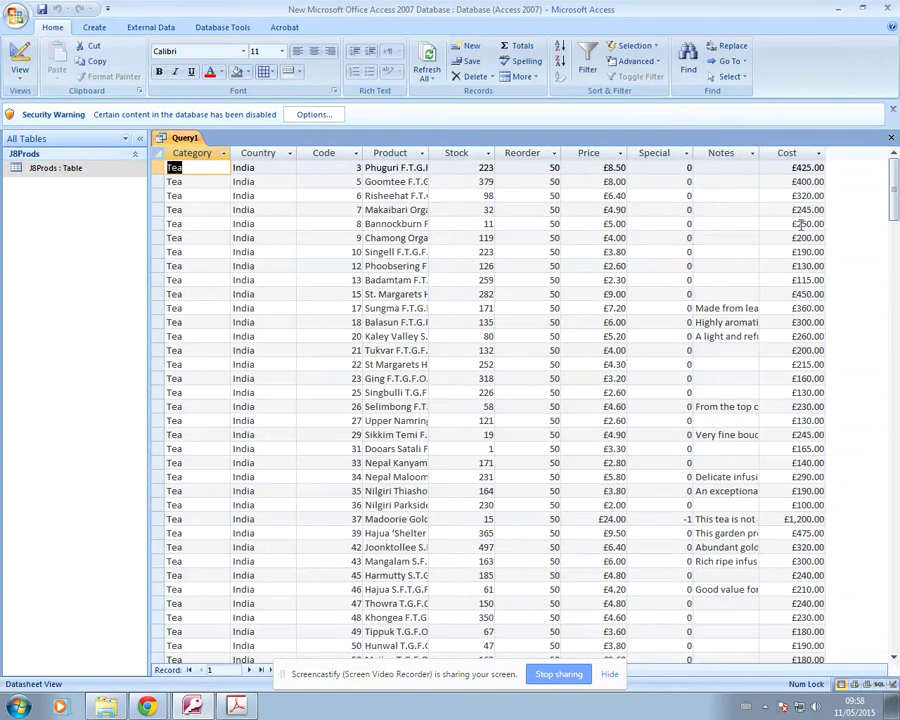